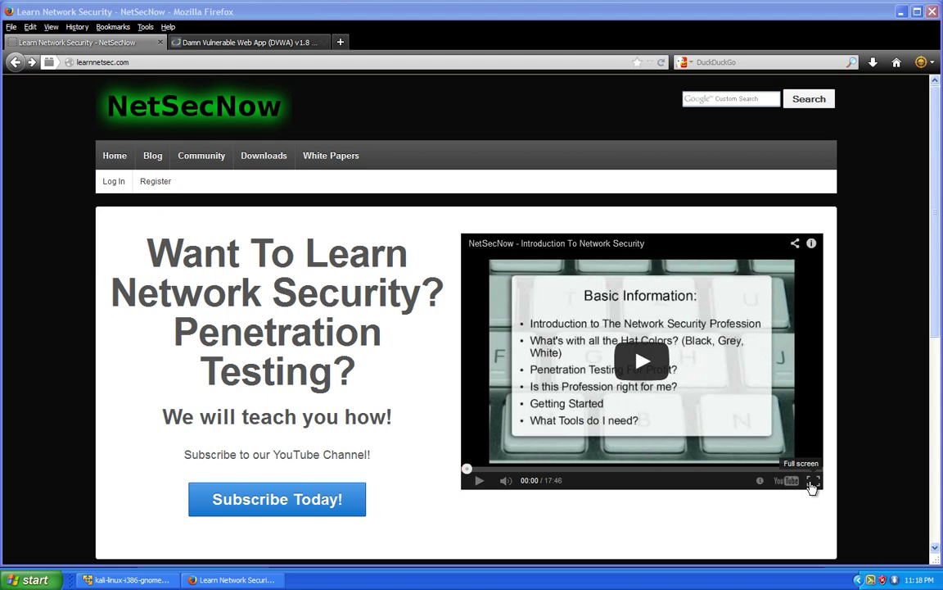
Switch to the Kali Linux virtual machine in VMware Player and enter <h1>HI!</h1> as the name on the reflected XSS page.
left_click(119, 581)
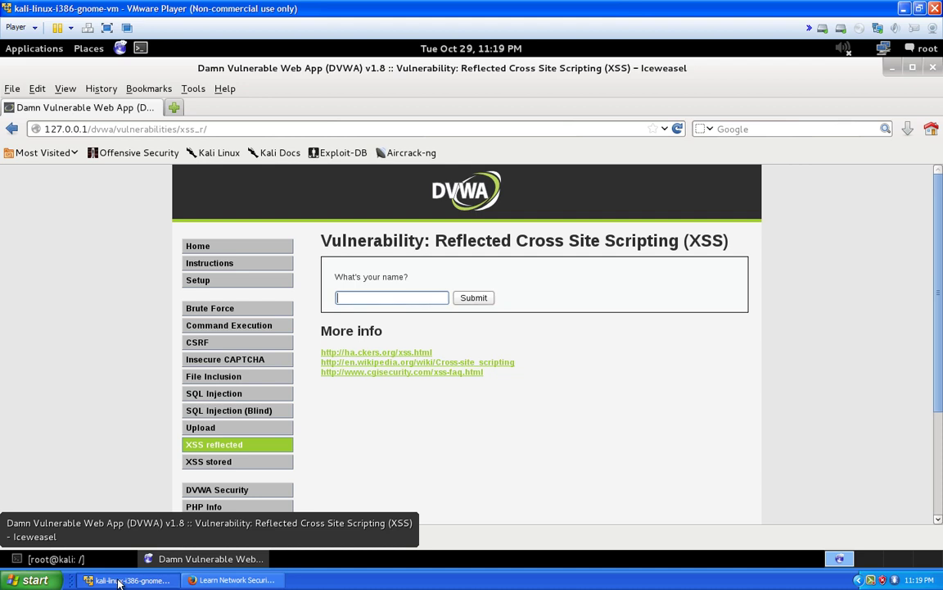
key("ctrl+f")
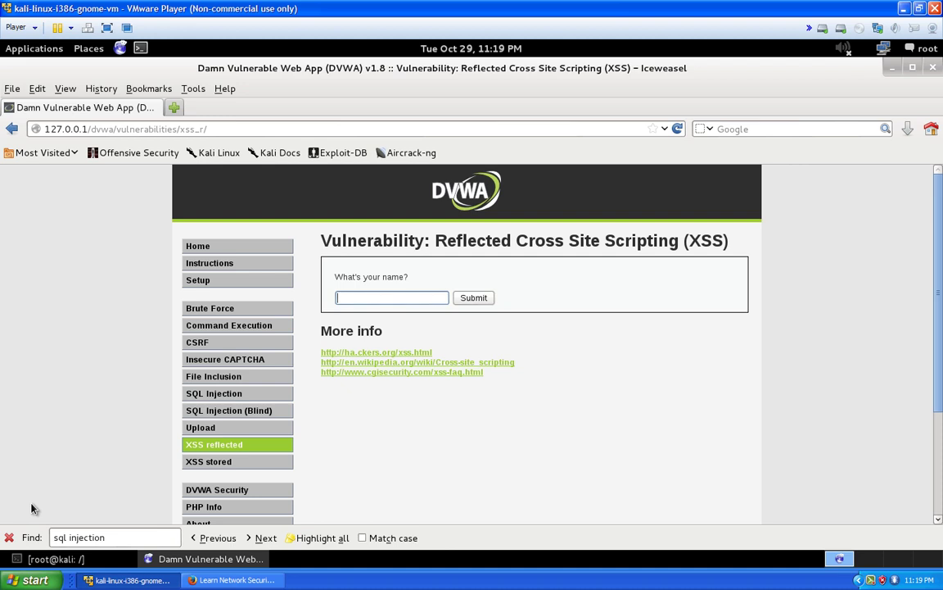
type("<h")
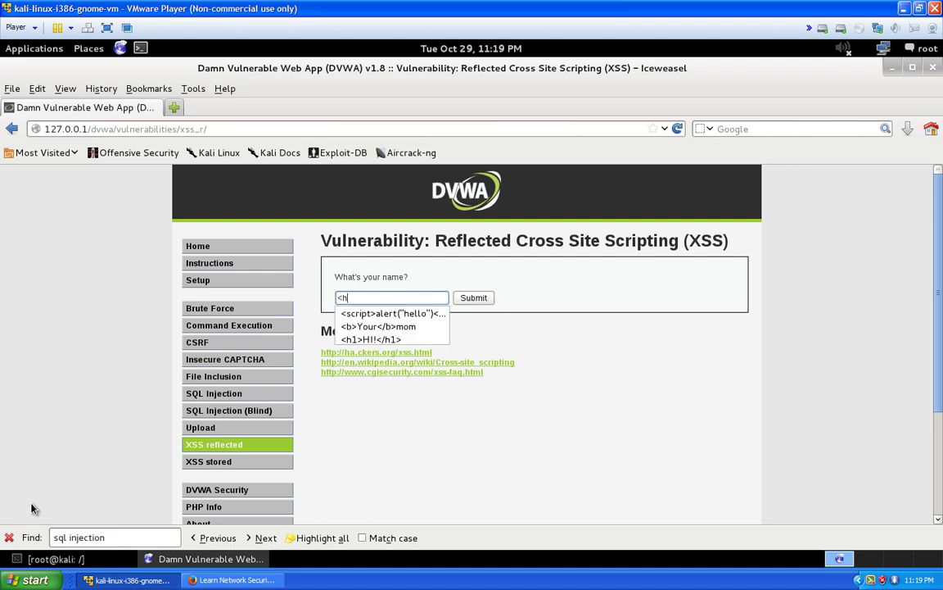
type("1>")
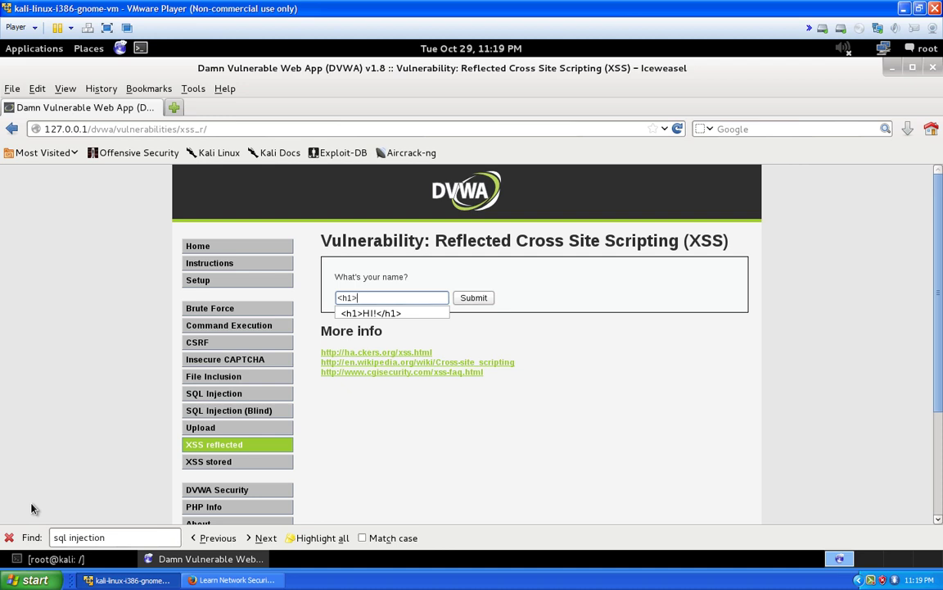
key("Down")
key("Return")
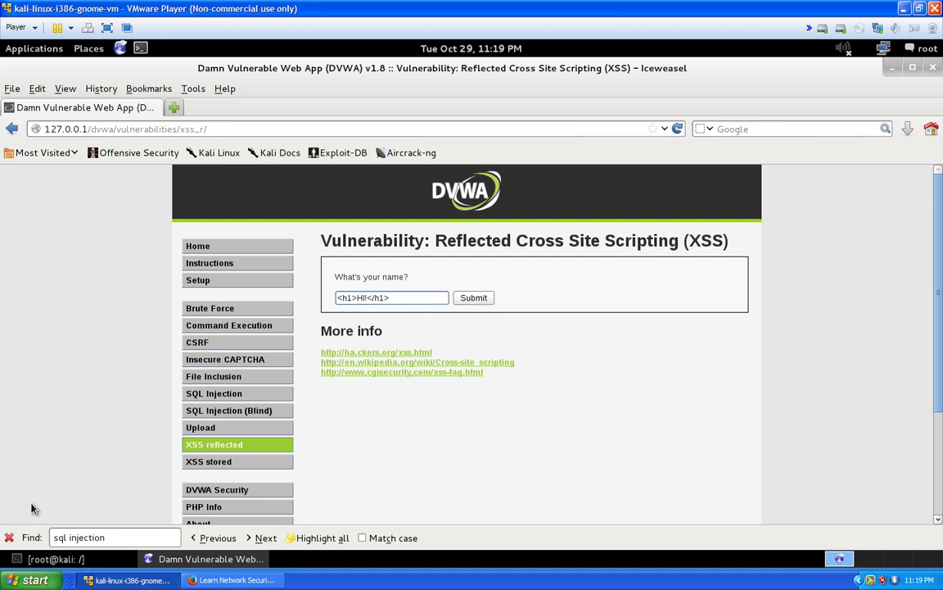
key("Left")
key("Left")
key("Left")
key("Left")
key("Left")
key("Right")
key("Right")
key("Right")
key("Right")
key("Right")
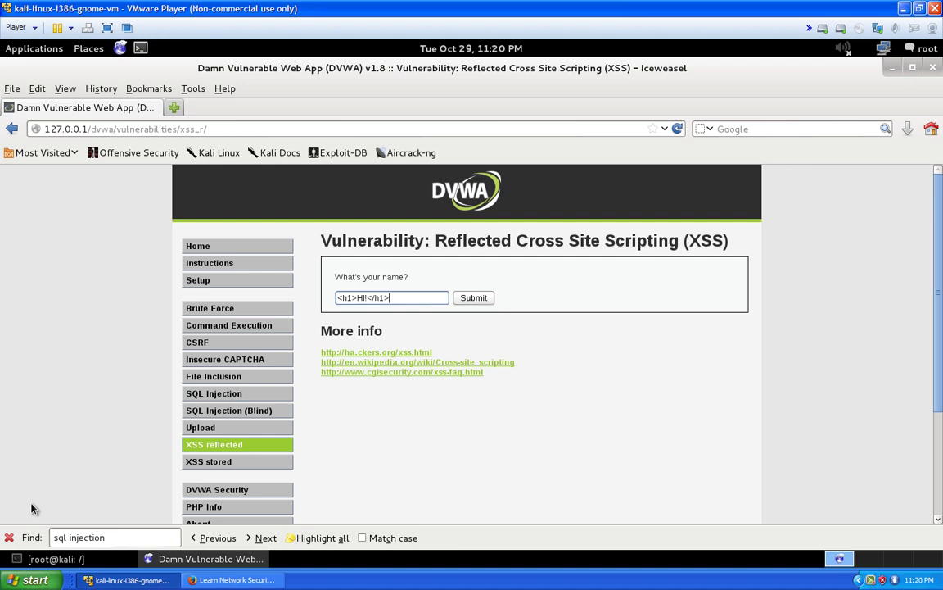
Change the heading tags to bold tags, append World so the name reads <b>HI!</b> World, and submit the form.
key("Left")
key("Left")
key("Left")
key("Left")
key("Left")
key("Left")
key("Left")
key("Left")
key("BackSpace")
key("BackSpace")
key("BackSpace")
type("b>")
key("Right")
key("Right")
key("Right")
key("Right")
key("BackSpace")
key("BackSpace")
type("b")
key("Right")
type("World")
left_click(483, 300)
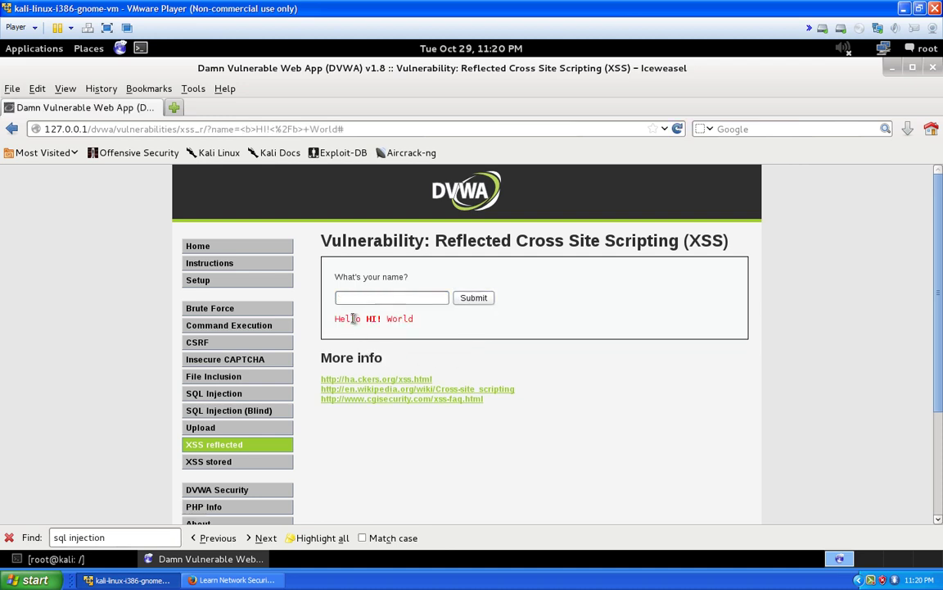
Highlight the bold and plain words of the reflected greeting below the name field.
mouse_move(364, 319)
left_mouse_down()
mouse_move(336, 322)
mouse_move(382, 321)
left_mouse_up()
left_click_drag(381, 322, 418, 322)
left_click(424, 327)
Submit <script>alert("hello")</script> as the name, dismissing the alert, and highlight the injected script in the page address.
left_click(372, 298)
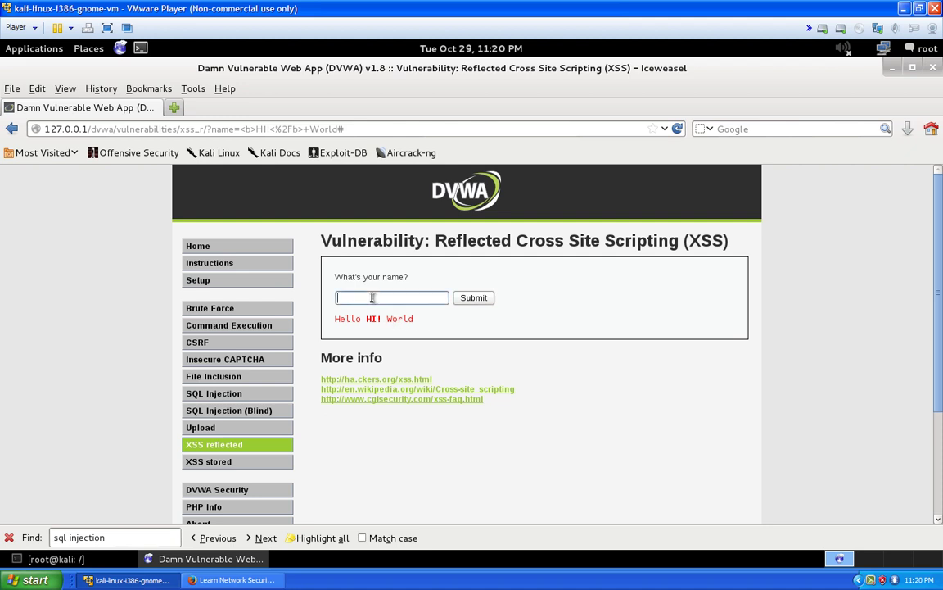
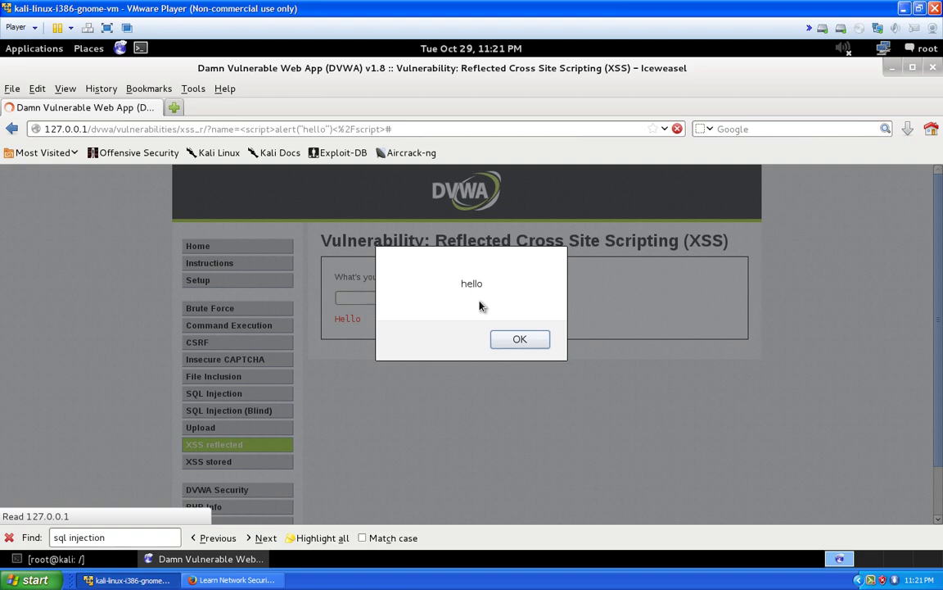
left_click(509, 339)
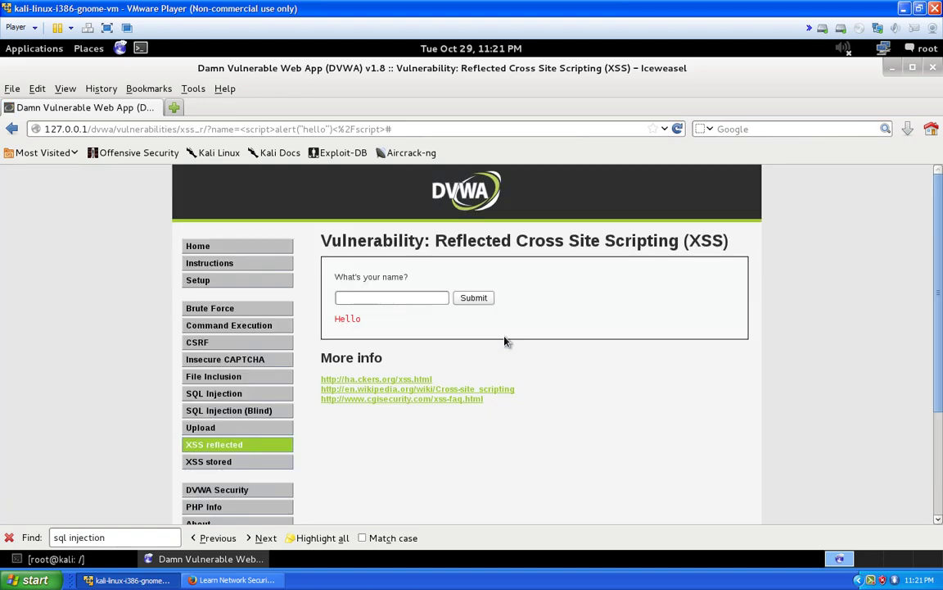
left_click(413, 129)
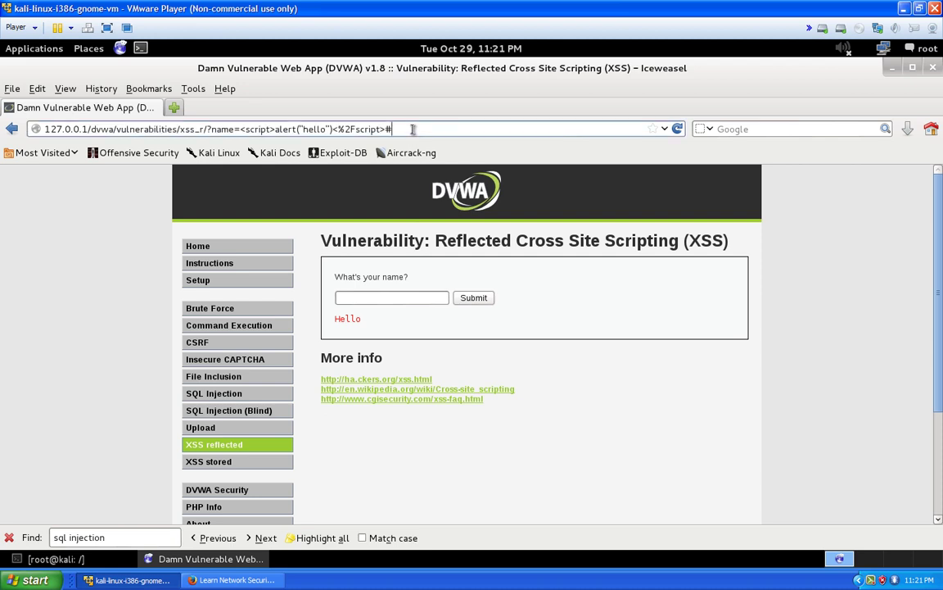
left_click_drag(413, 129, 49, 129)
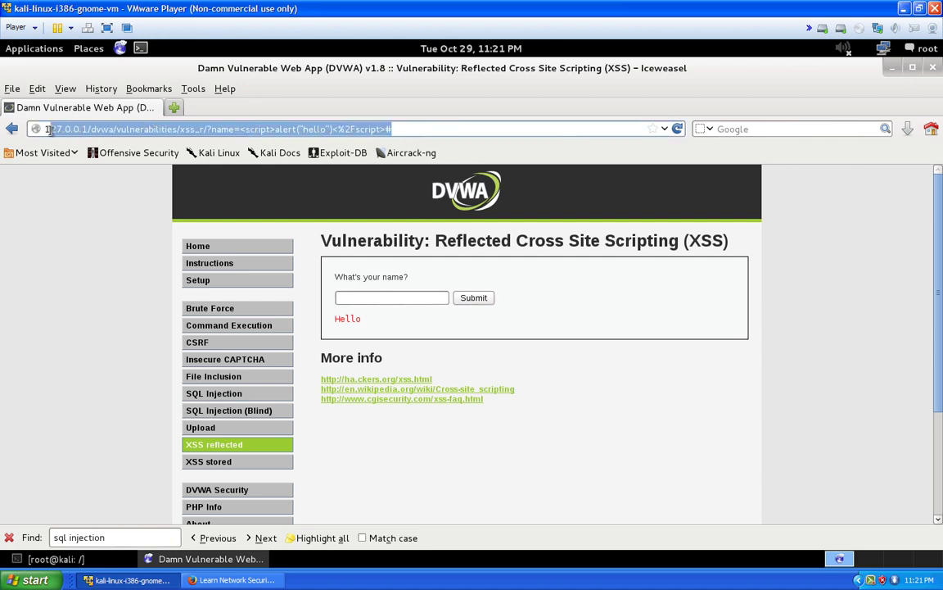
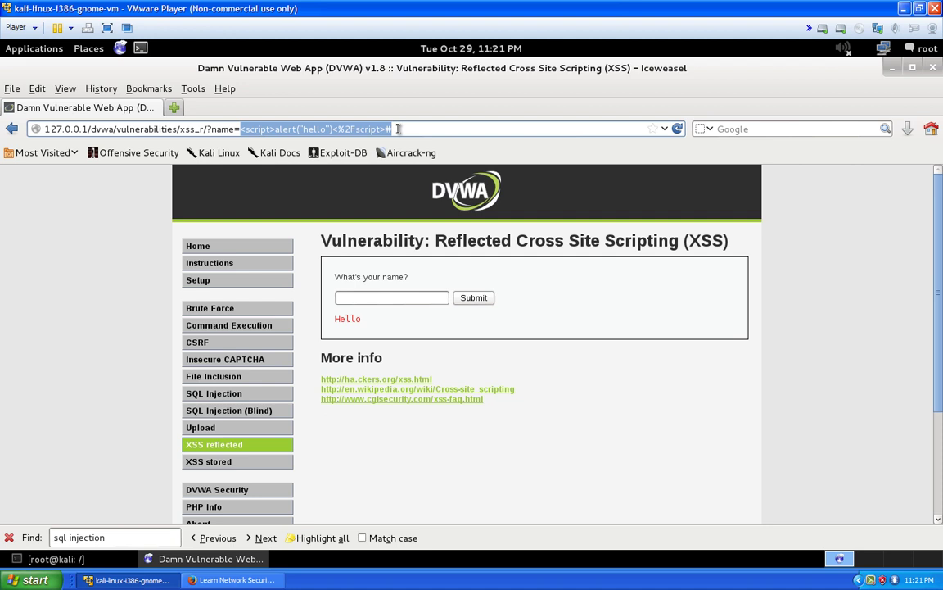
On the XSS stored page, sign the guestbook as hax0r with the message <script>alert("Hello NetSec!")</script> and dismiss the alert.
left_click(232, 464)
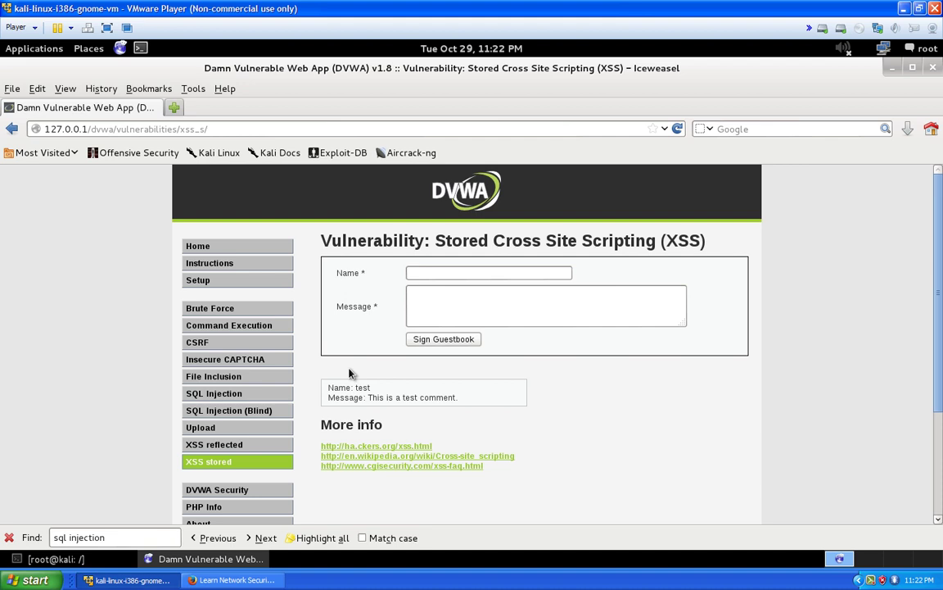
left_click(448, 273)
left_click(448, 276)
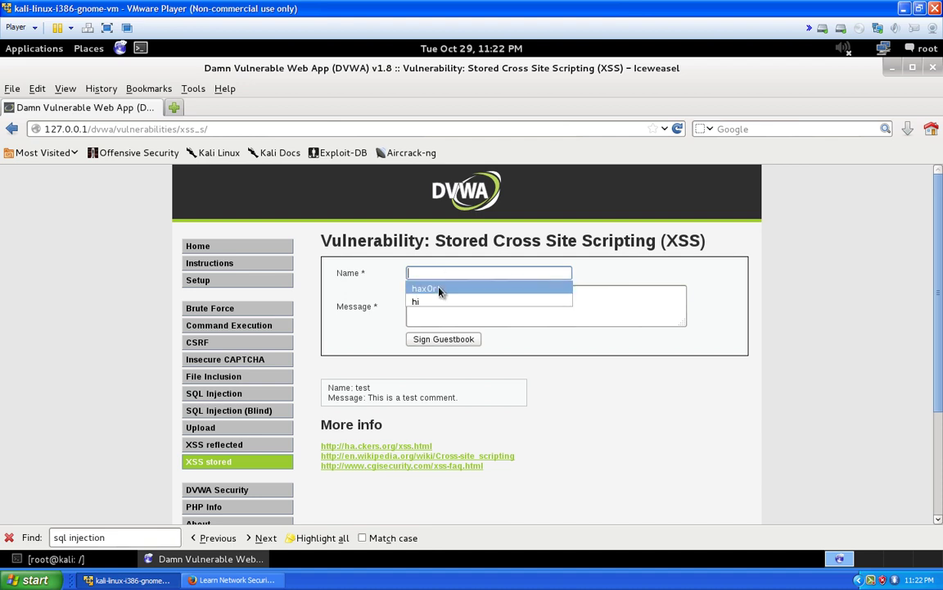
left_click(441, 288)
left_click(449, 308)
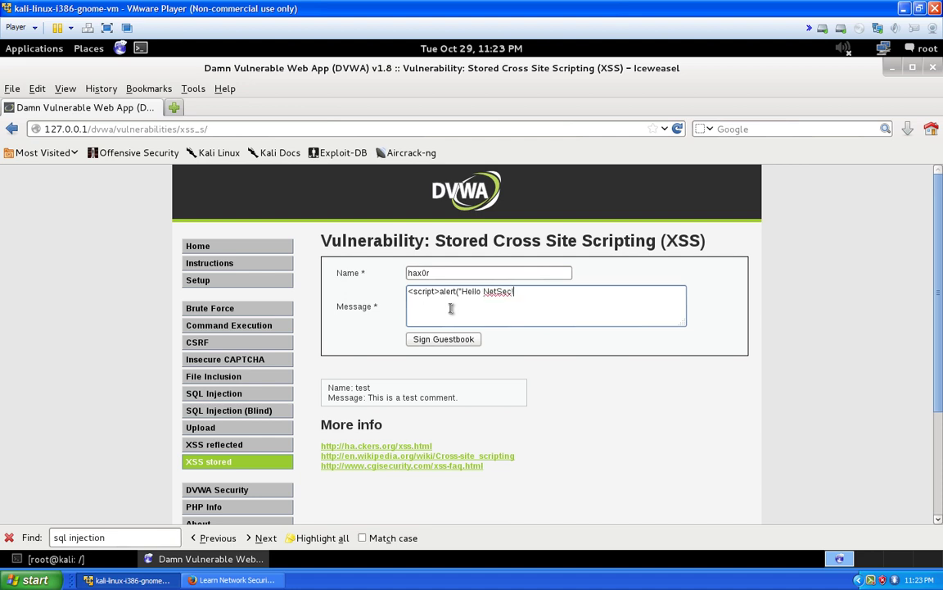
type("!\")</script>")
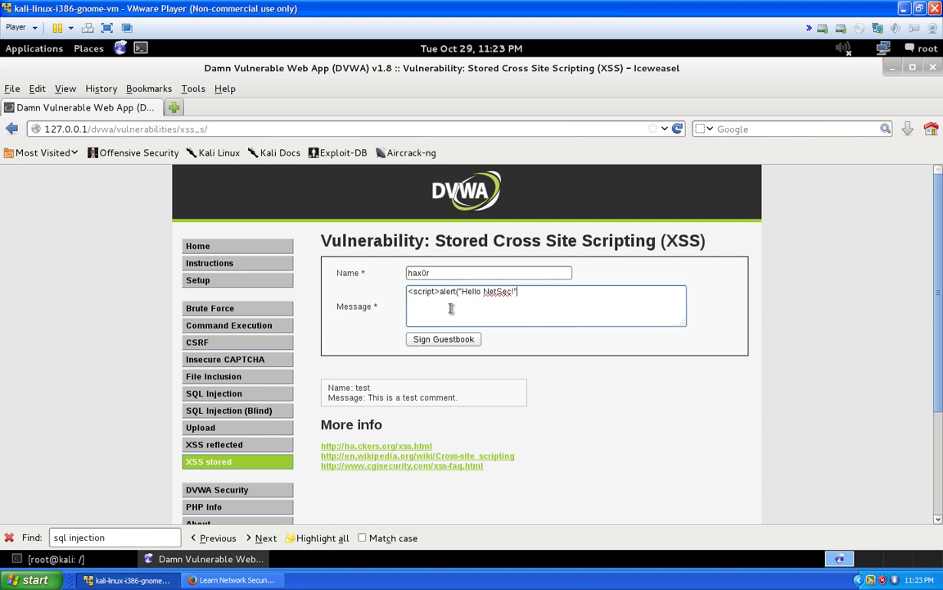
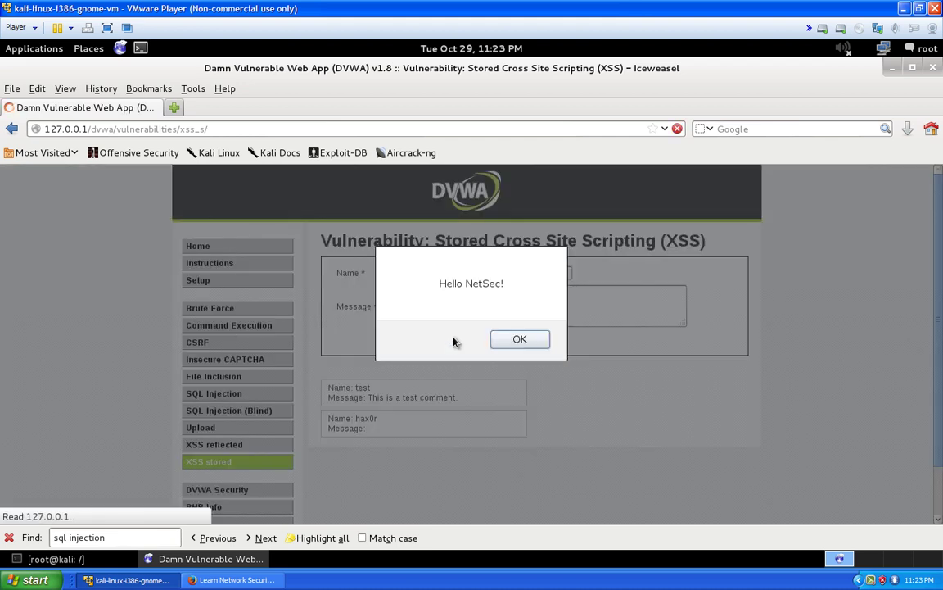
left_click(521, 341)
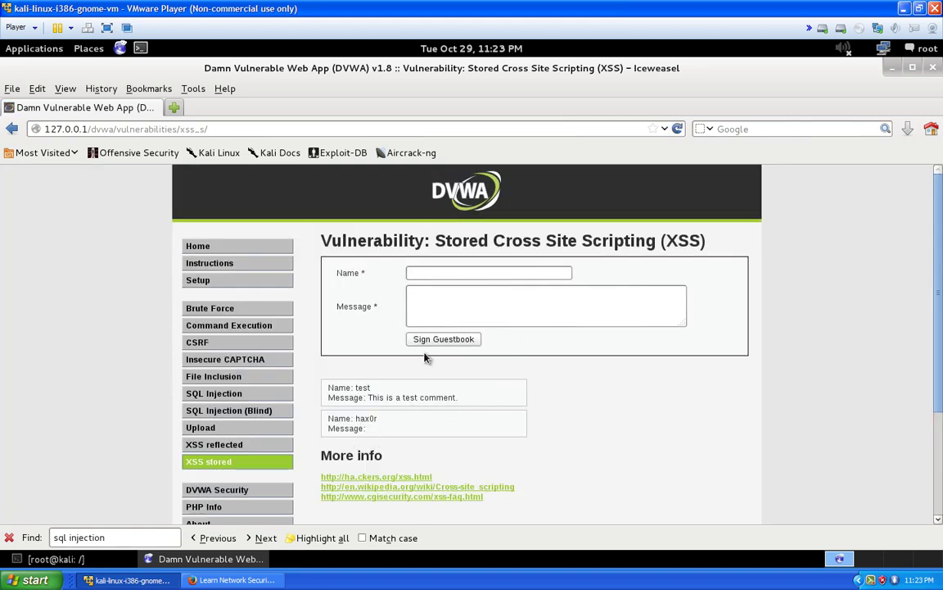
Sign the guestbook under a first name, with <script>alert("Hello Again!")</script> on its own line between Hello and Guys!, and dismiss the alerts.
left_click(434, 270)
type("Bob")
key("Tab")
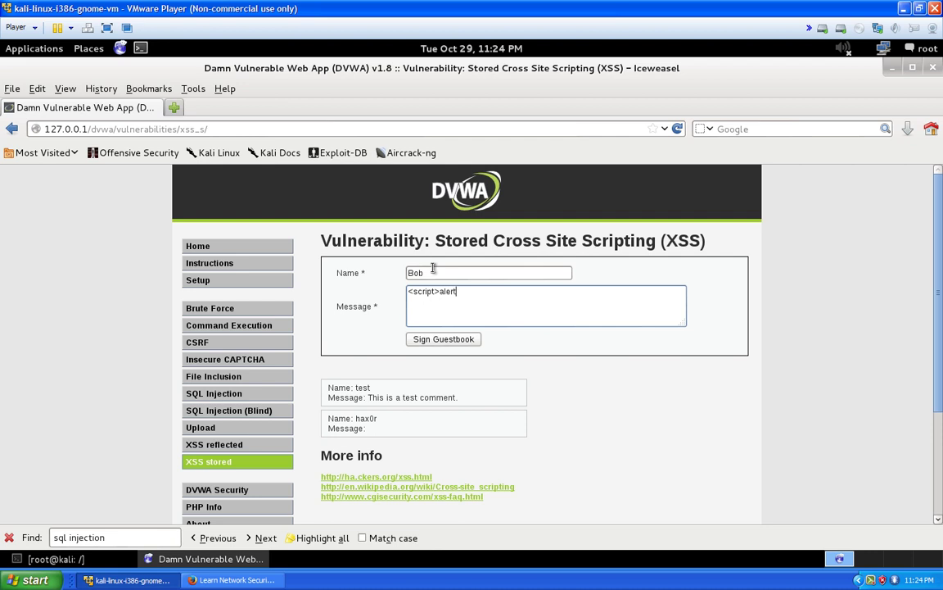
type("(\"Hello Again!\")</script>")
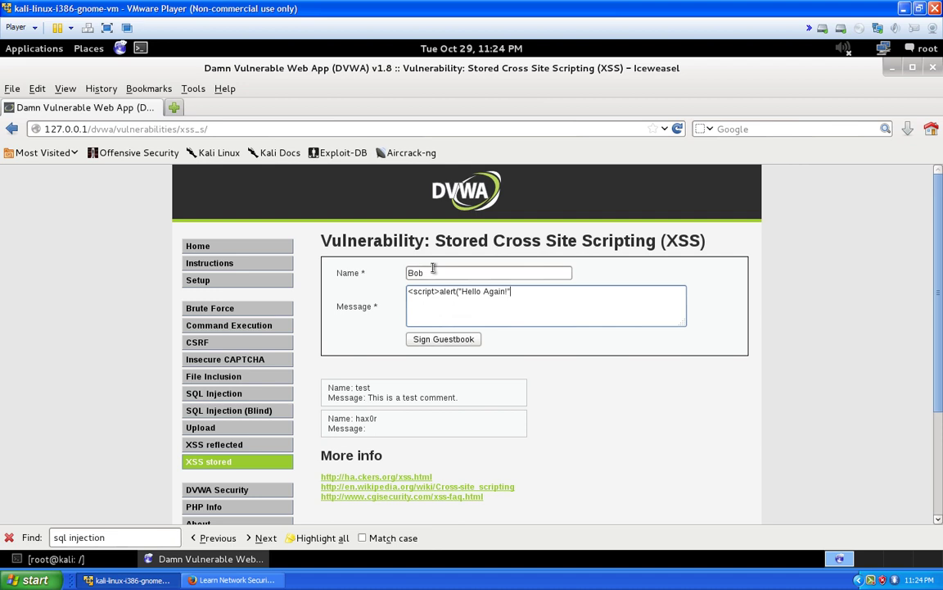
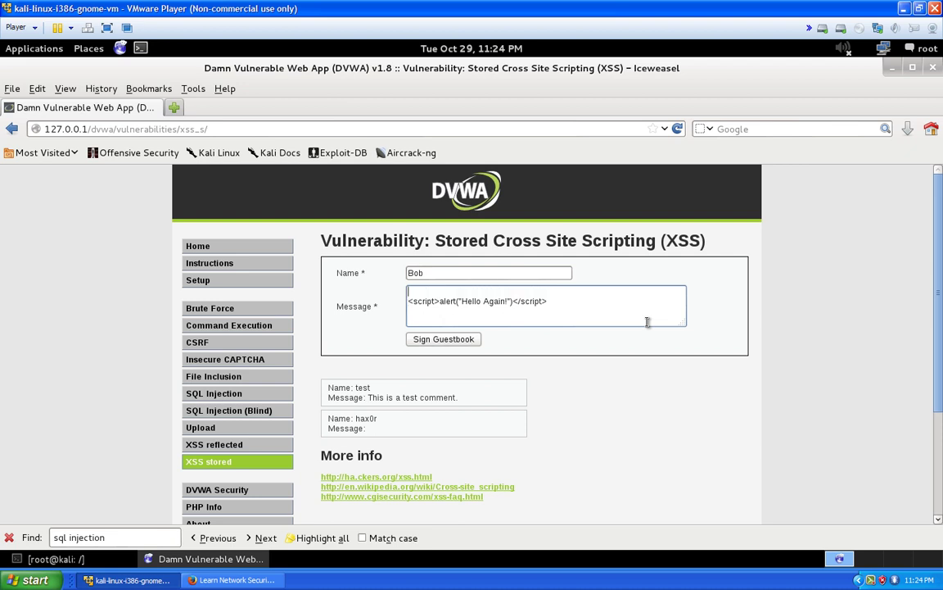
type("Hello")
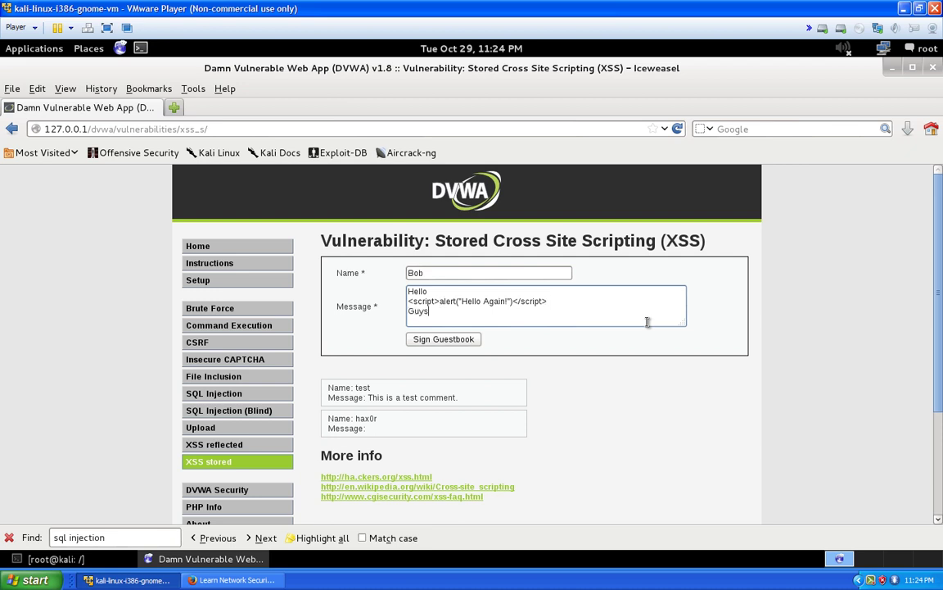
left_click(455, 341)
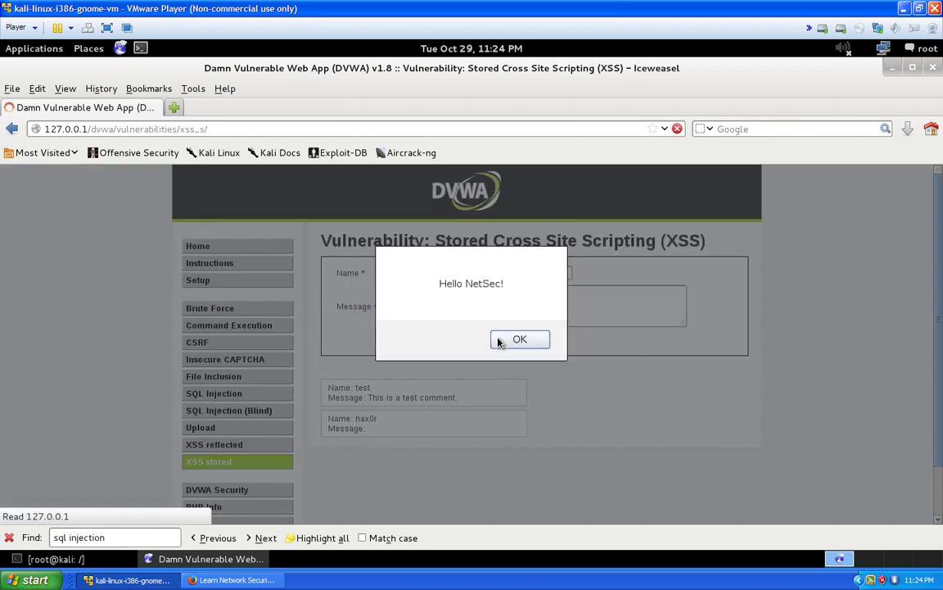
left_click(518, 339)
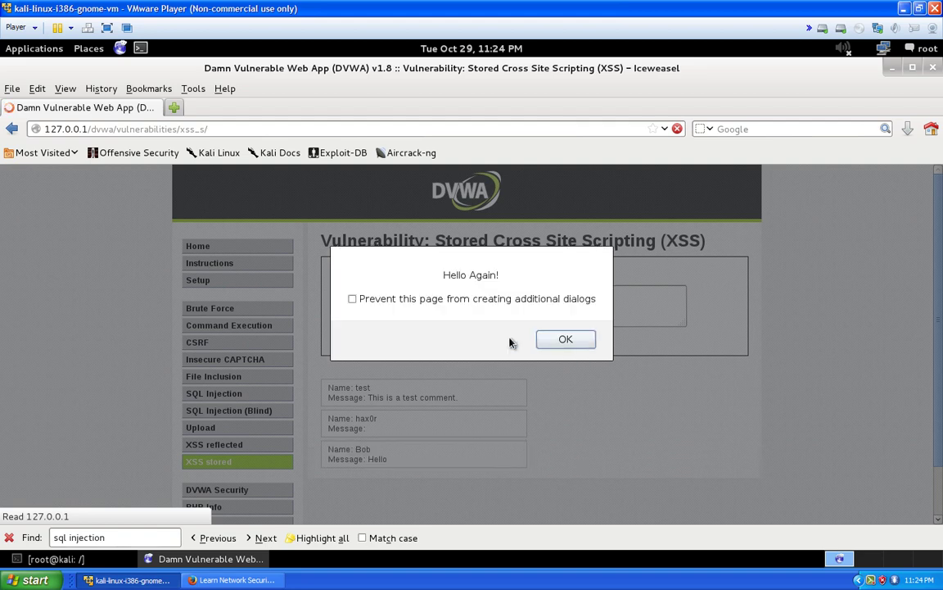
left_click(557, 338)
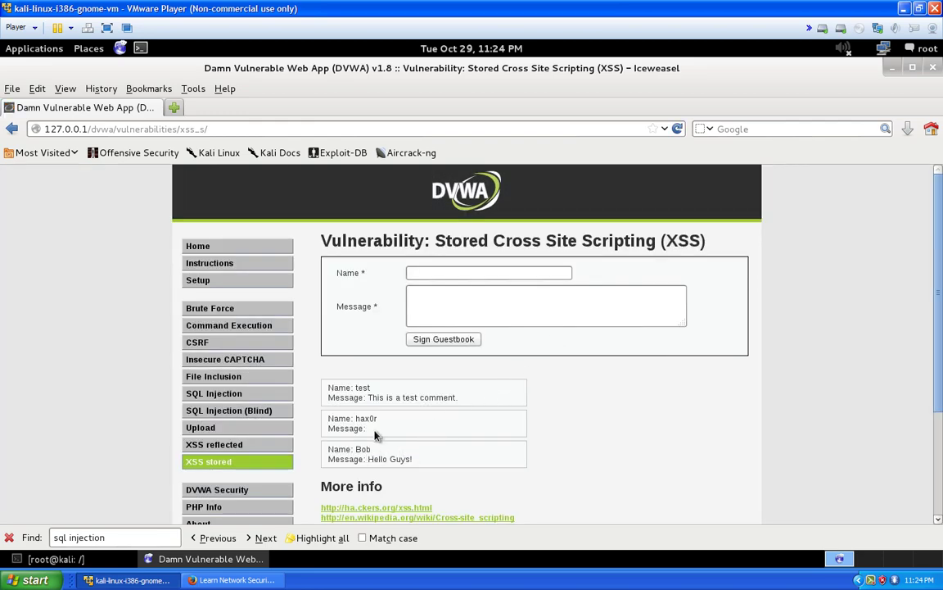
Highlight the names and visible messages of the two newly stored guestbook entries to examine them.
left_click_drag(381, 420, 327, 418)
left_click(432, 463)
left_click_drag(374, 421, 380, 433)
left_click(378, 433)
left_click_drag(379, 433, 370, 424)
left_click(414, 462)
left_click_drag(414, 461, 369, 460)
Switch to the DVWA tab in Firefox on the host, reload the stored XSS page at 192.168.1.99, and dismiss the alerts.
left_click(222, 580)
left_click(212, 43)
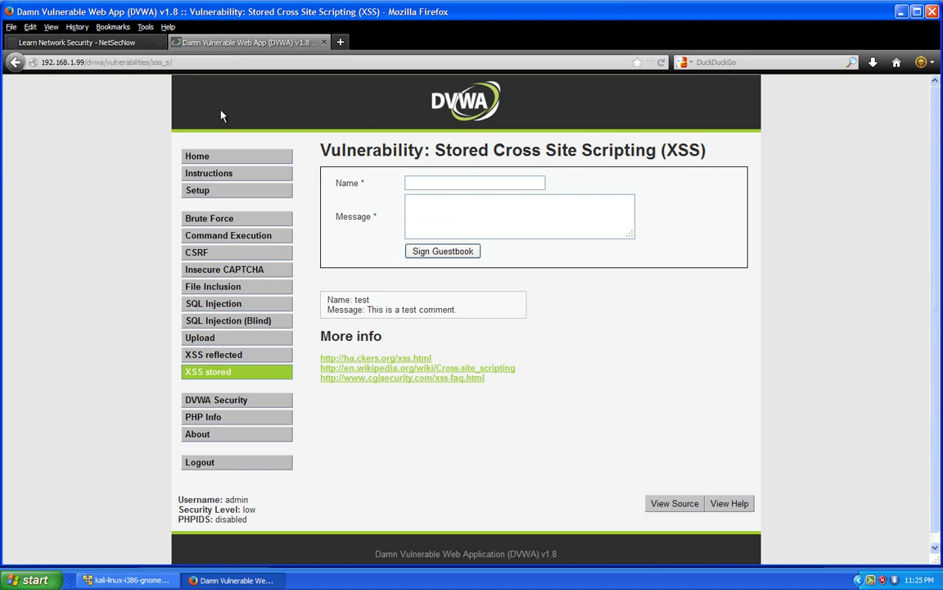
left_click(219, 64)
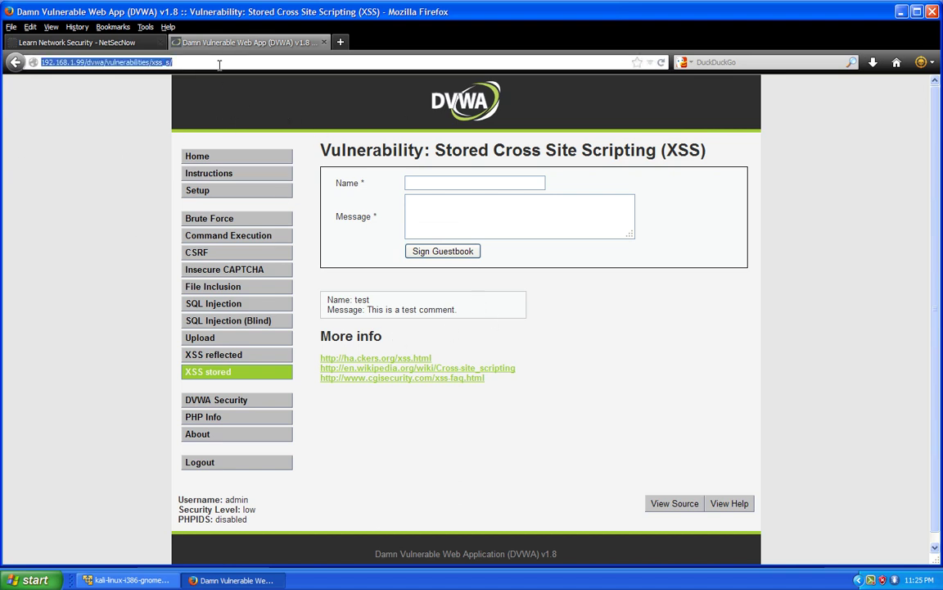
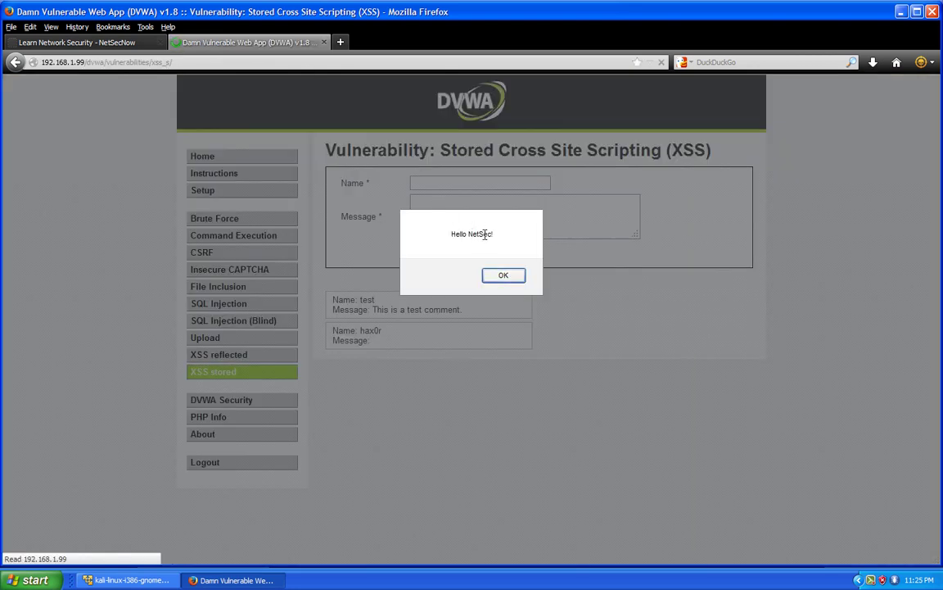
left_click(504, 275)
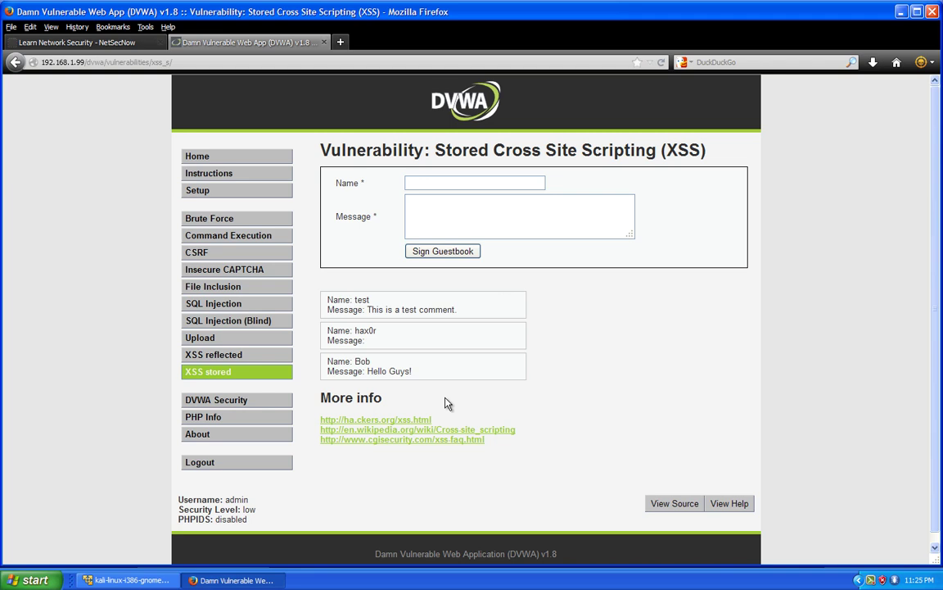
Load the stored XSS guestbook again from the host browser to recheck the injected scripts, closing both alerts.
left_click(278, 63)
key("Return")
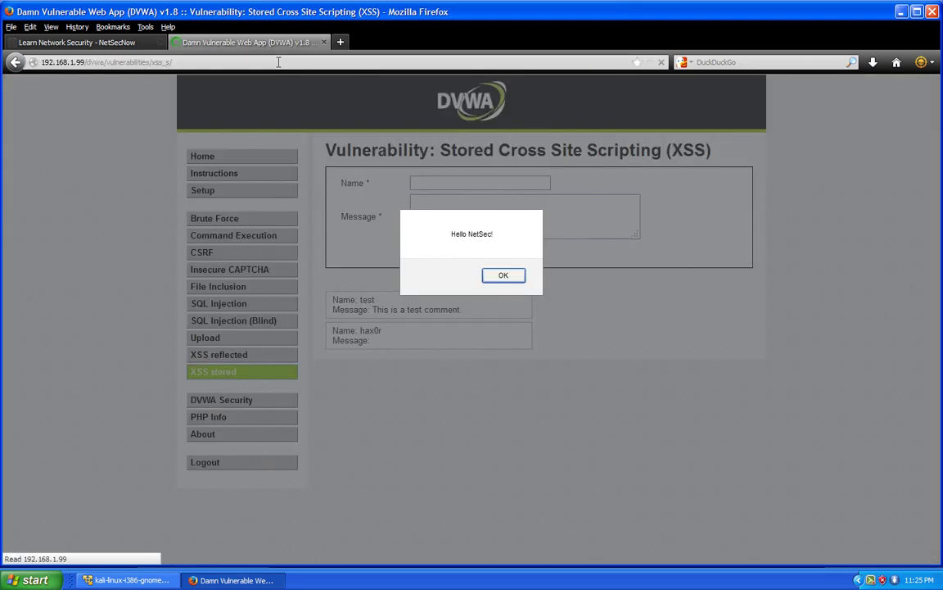
left_click(511, 276)
left_click(532, 278)
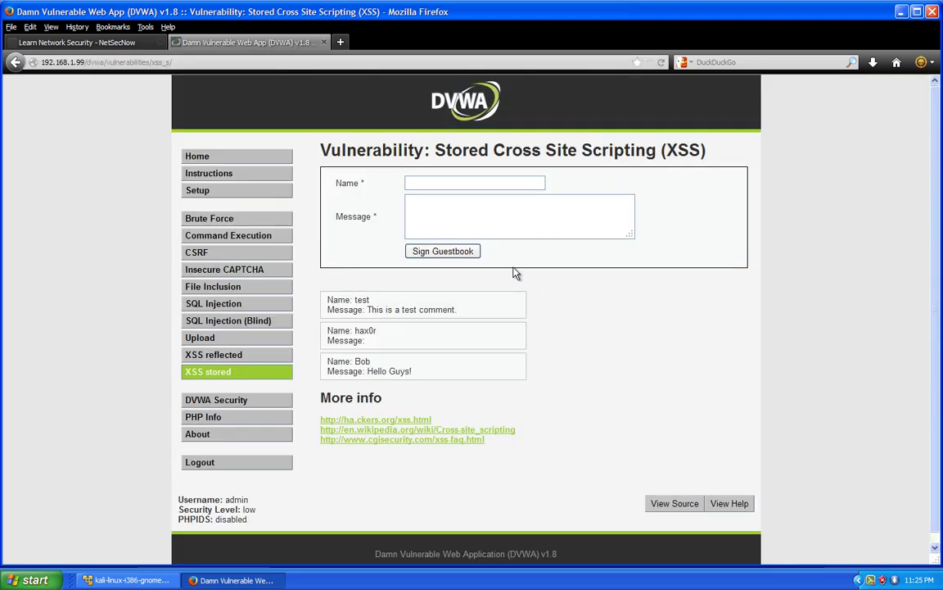